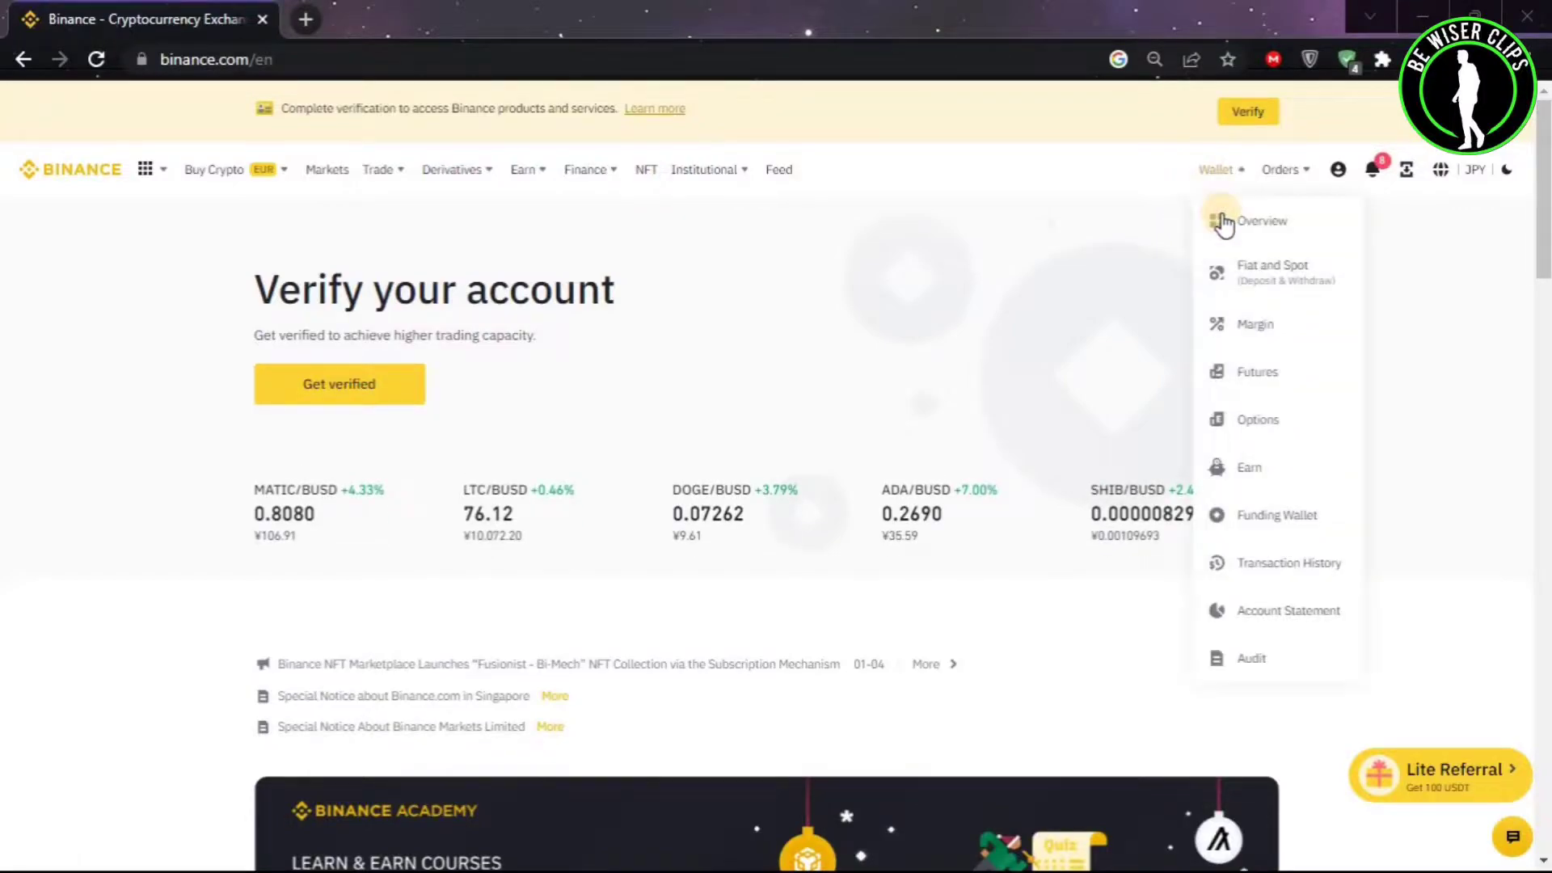
Show the Fiat and Spot wallet and search its coin table for btc.
{"action": "left_click", "coordinate": [1257, 276]}
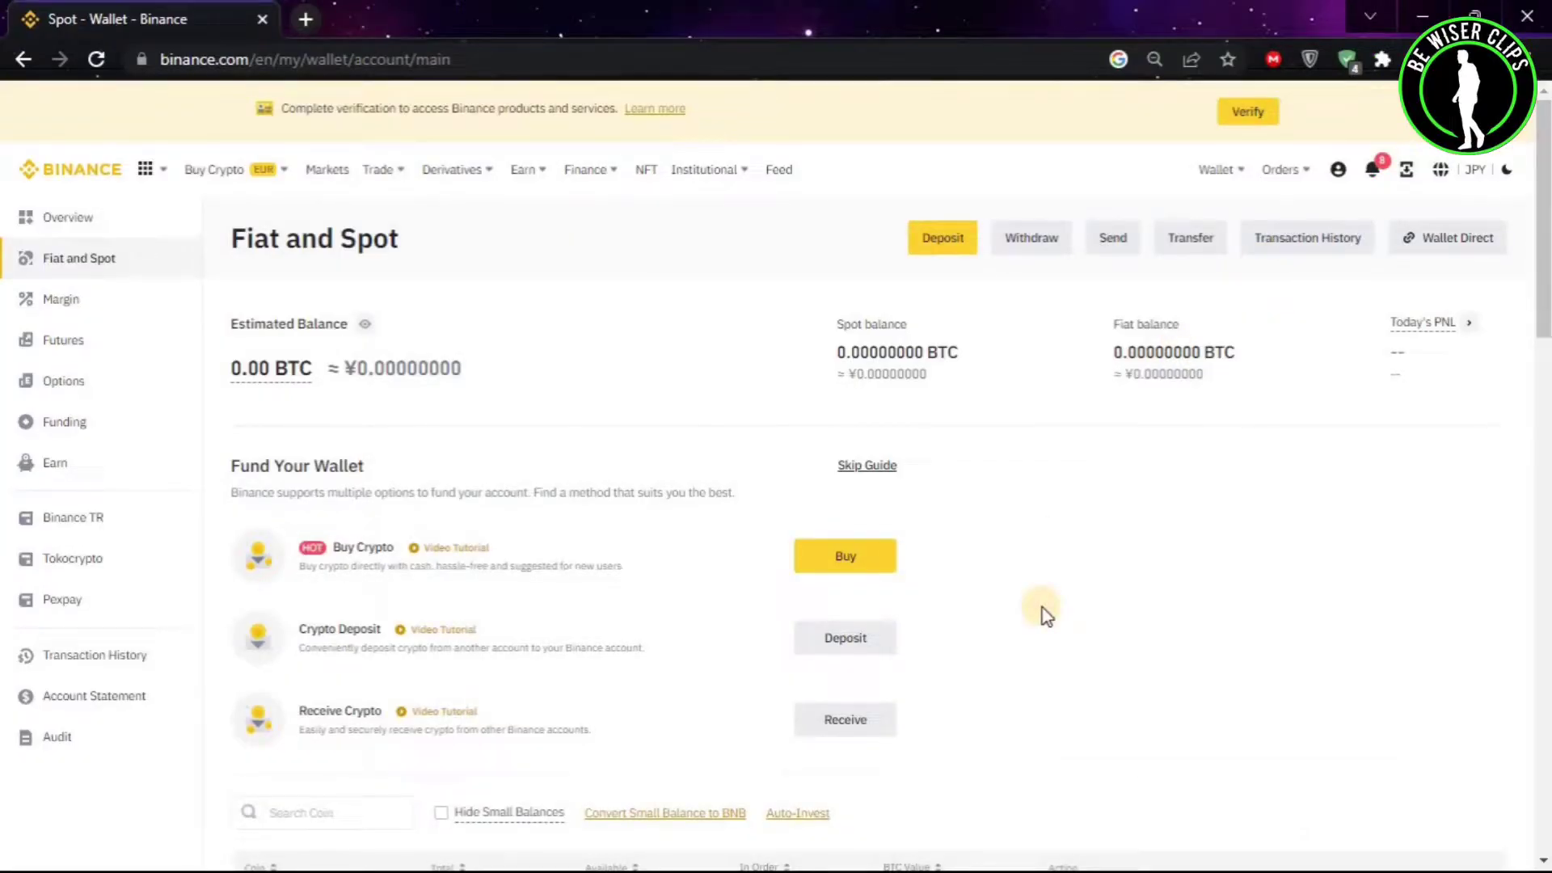
{"action": "scroll", "coordinate": [1039, 613], "scroll_direction": "down", "scroll_amount": 4}
{"action": "left_click", "coordinate": [306, 337]}
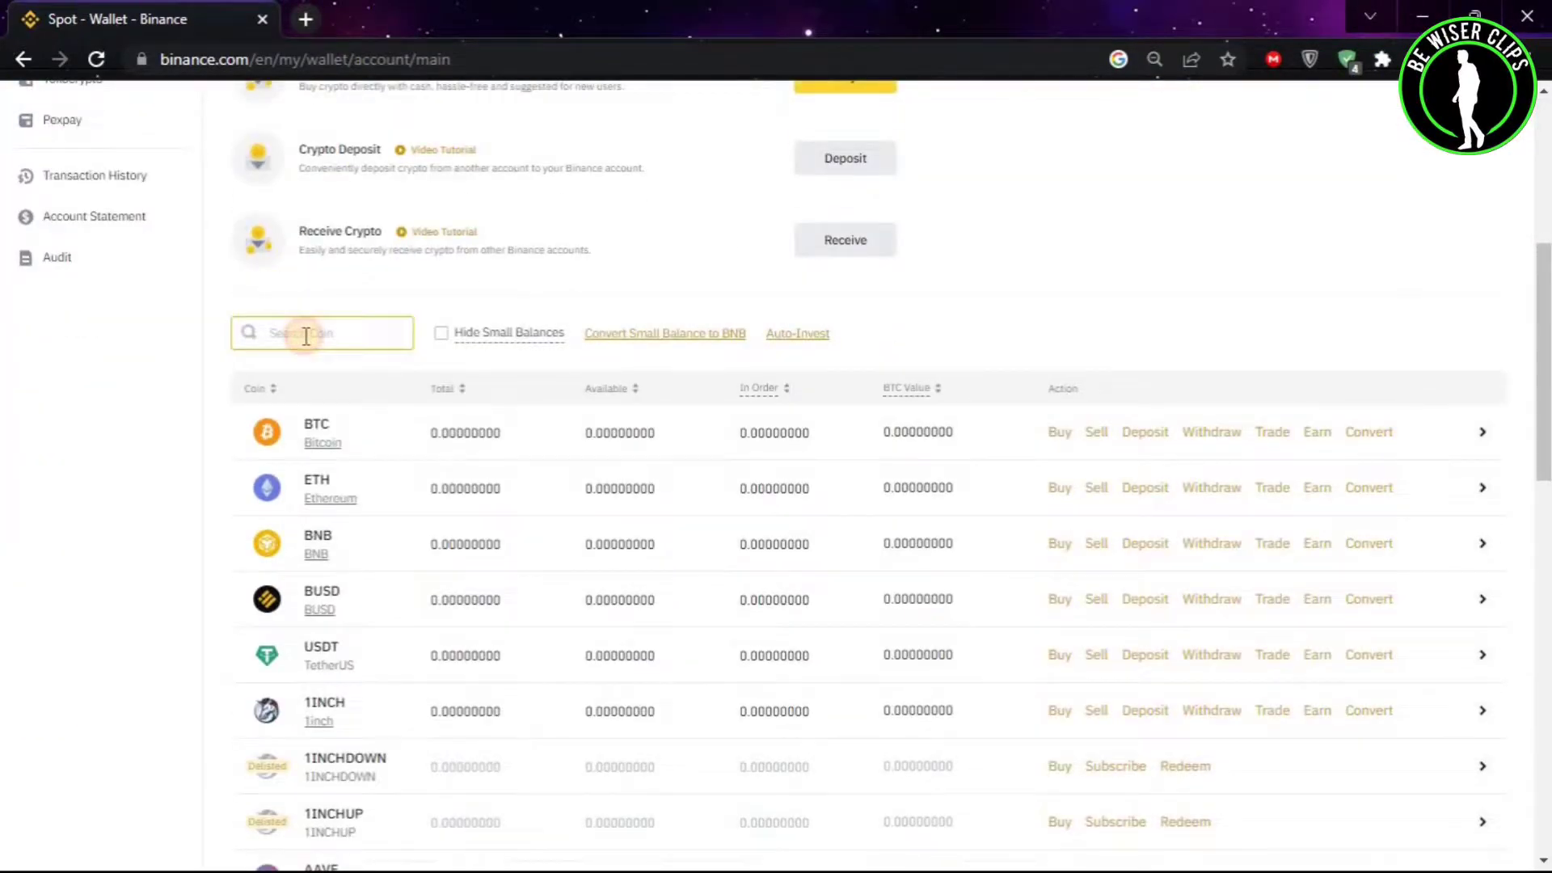
{"action": "type", "text": "btc"}
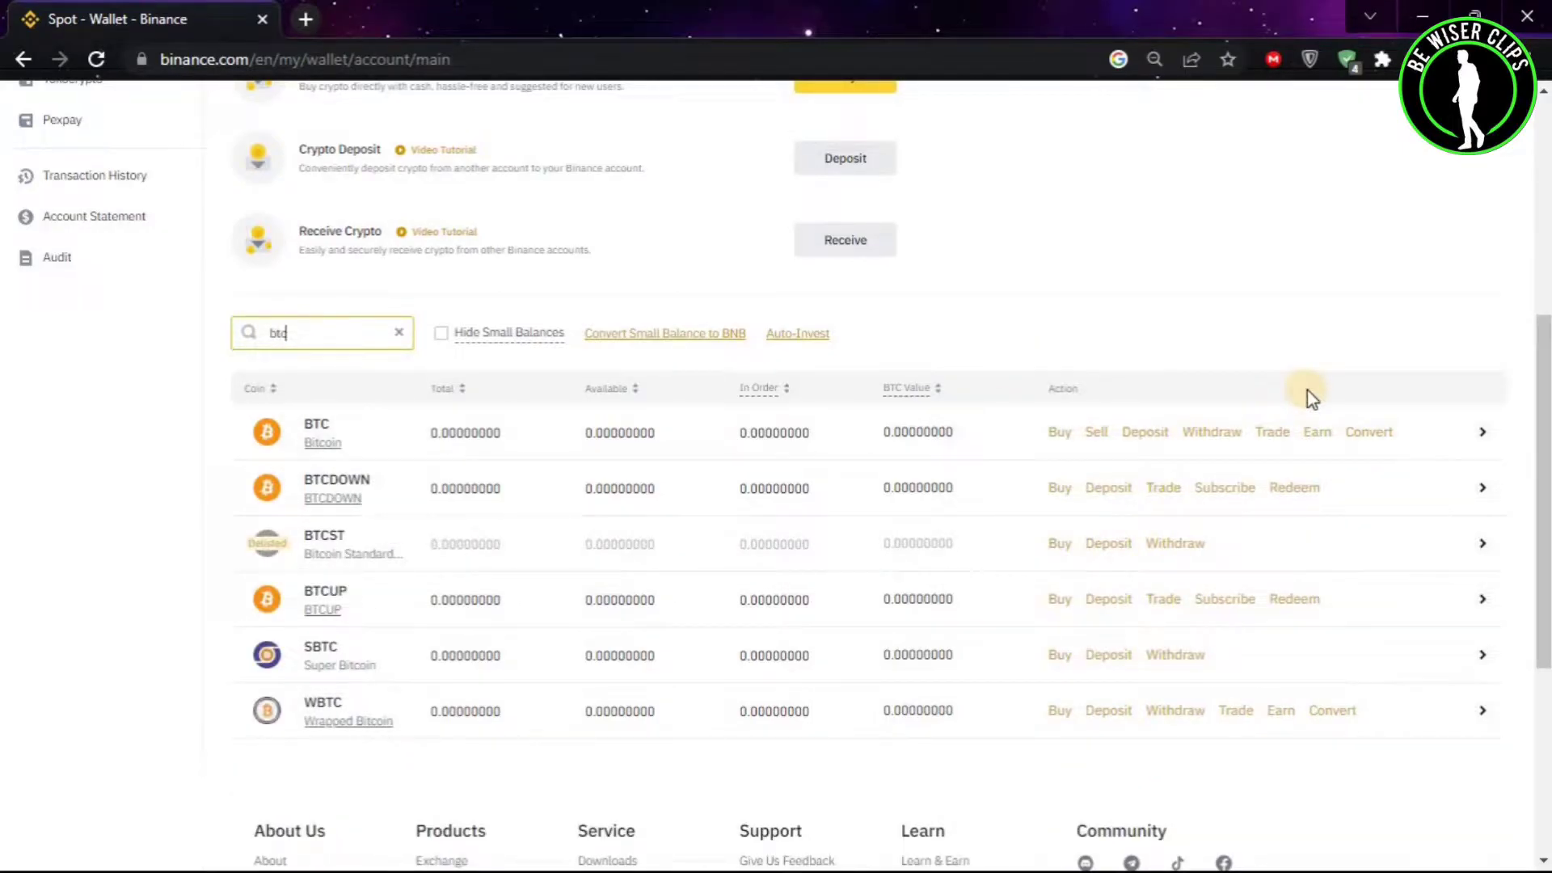
Start a Convert from the BTC row and search the receive currency for 'xm'.
{"action": "left_click", "coordinate": [1368, 433]}
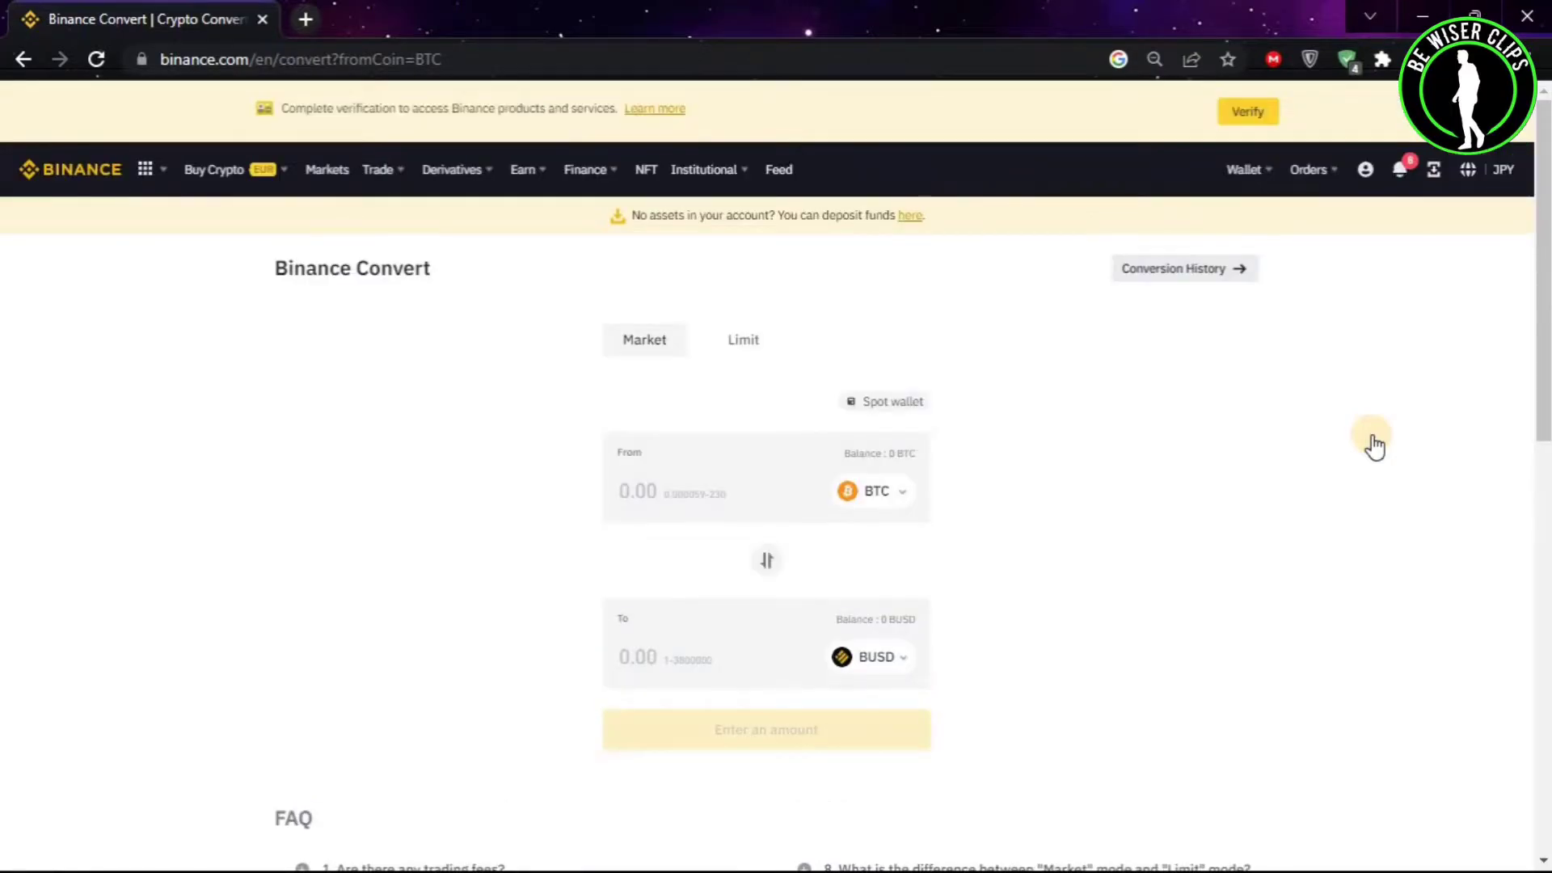
{"action": "left_click", "coordinate": [868, 665]}
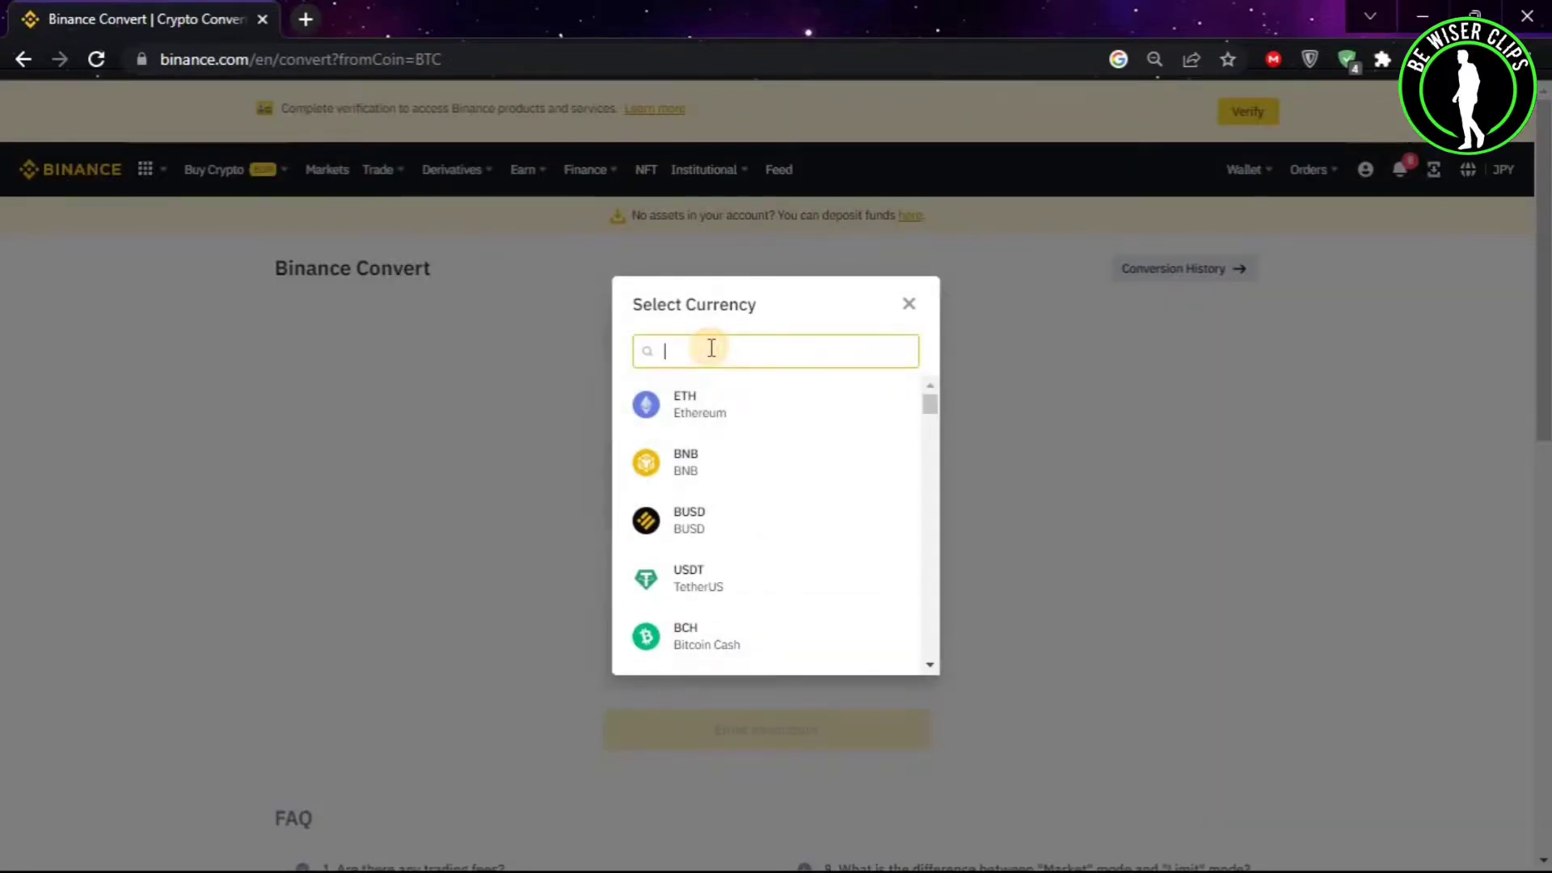
{"action": "type", "text": "xm"}
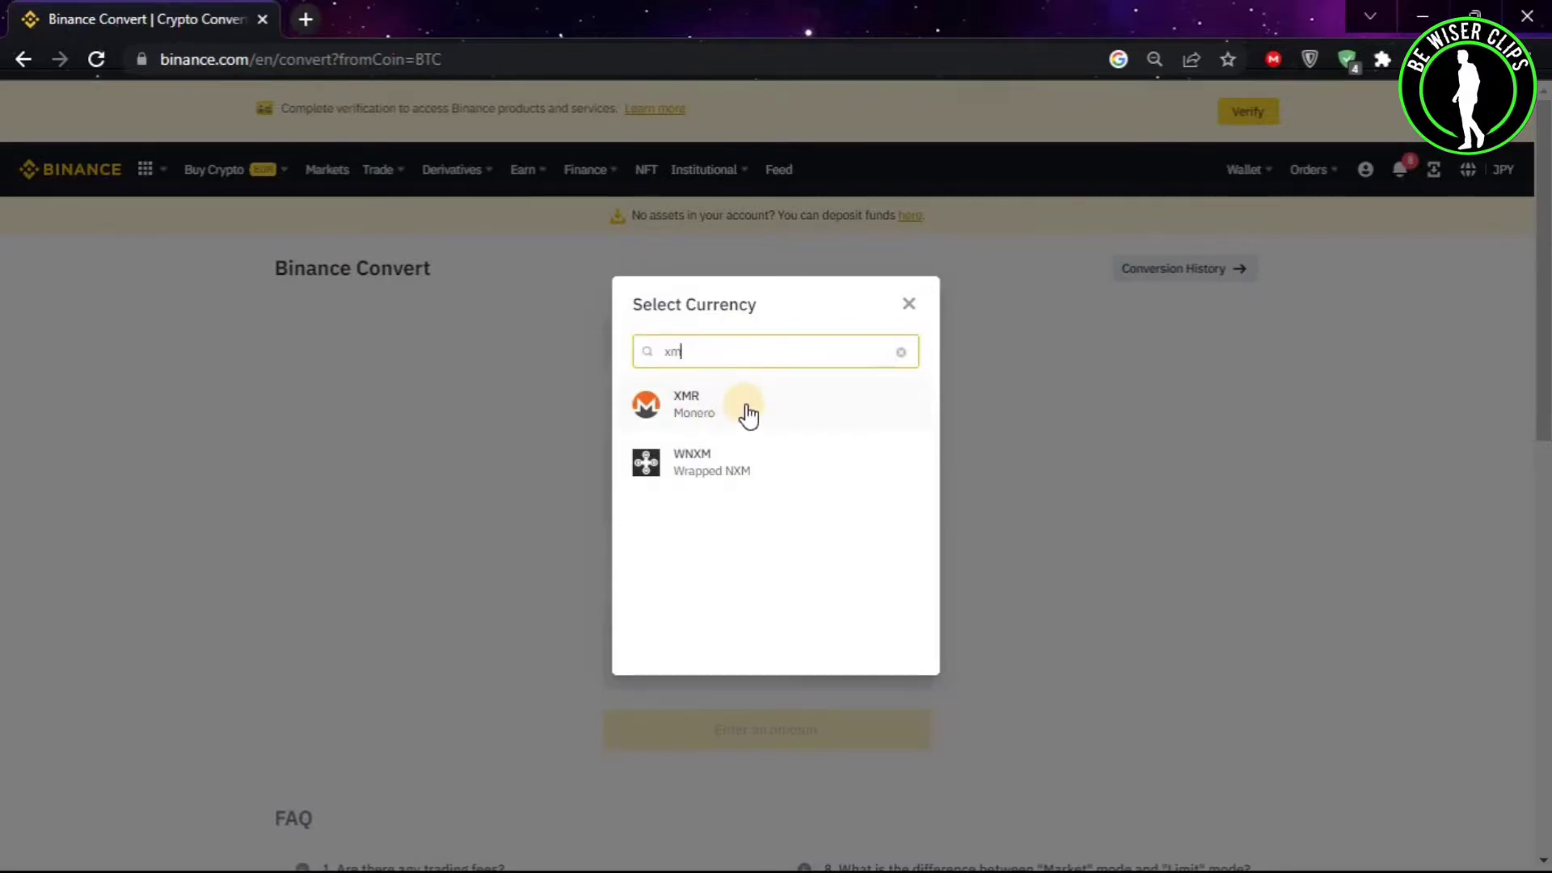
Pick Monero (XMR) as the receive coin and enter 0.001 BTC to convert.
{"action": "left_click", "coordinate": [699, 404]}
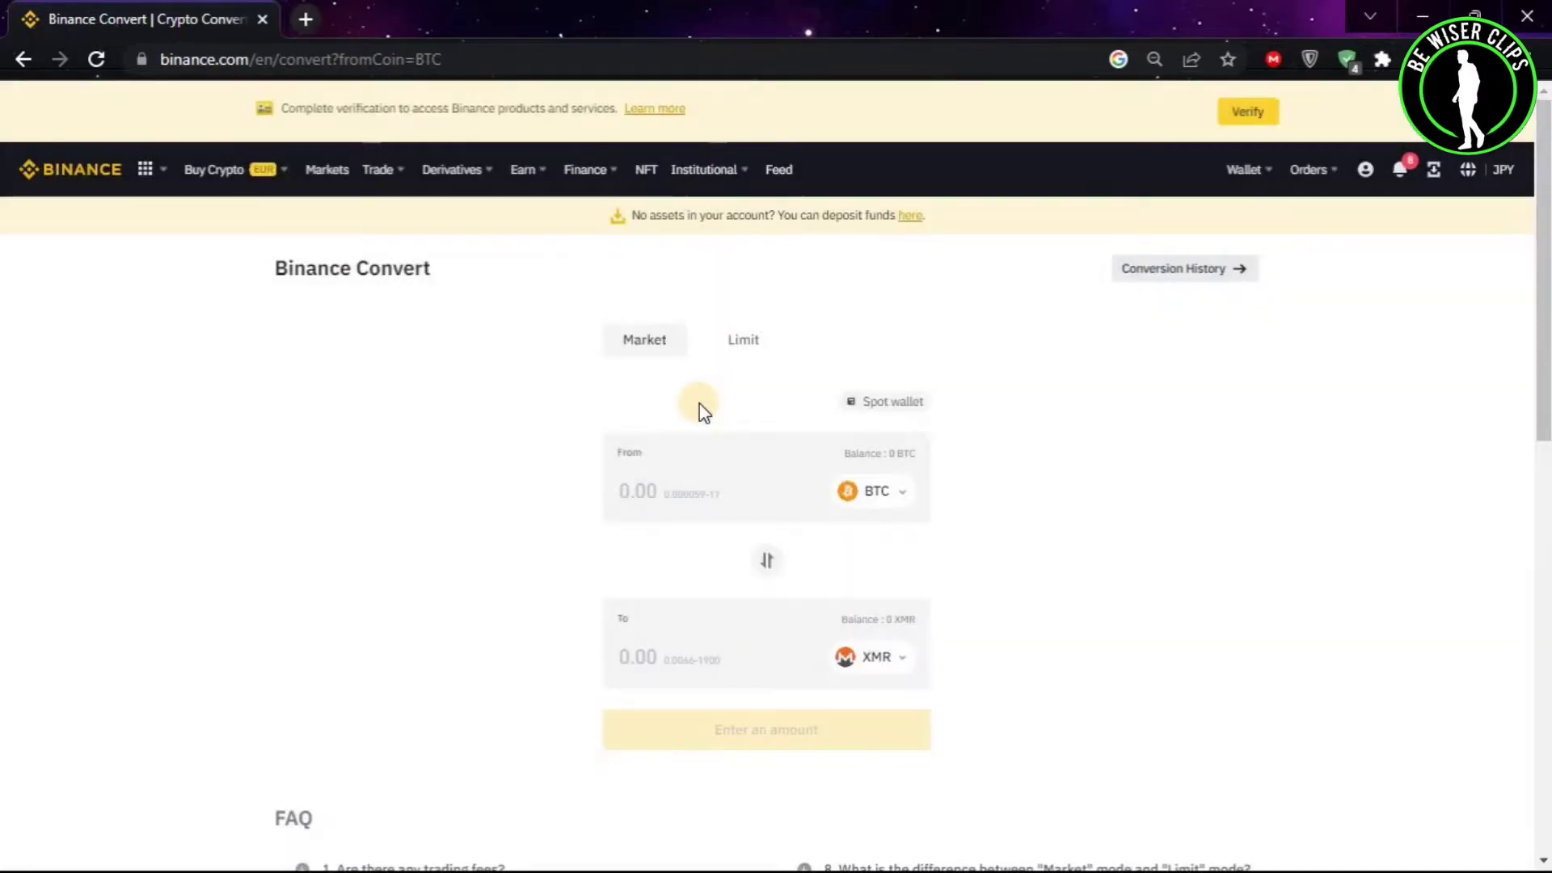
{"action": "left_click", "coordinate": [682, 485]}
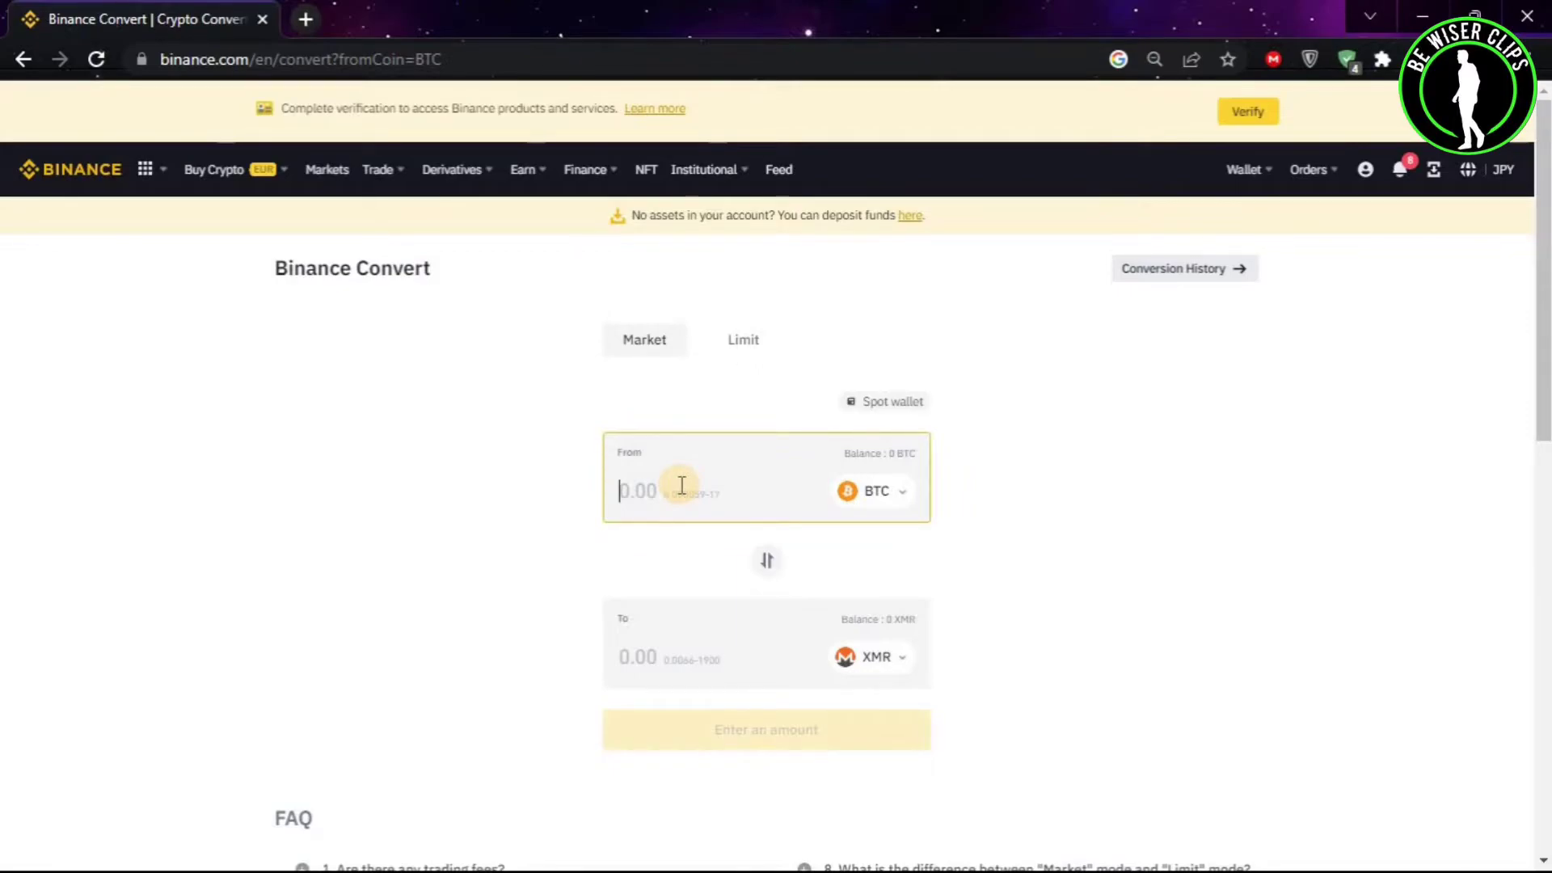
{"action": "type", "text": "0"}
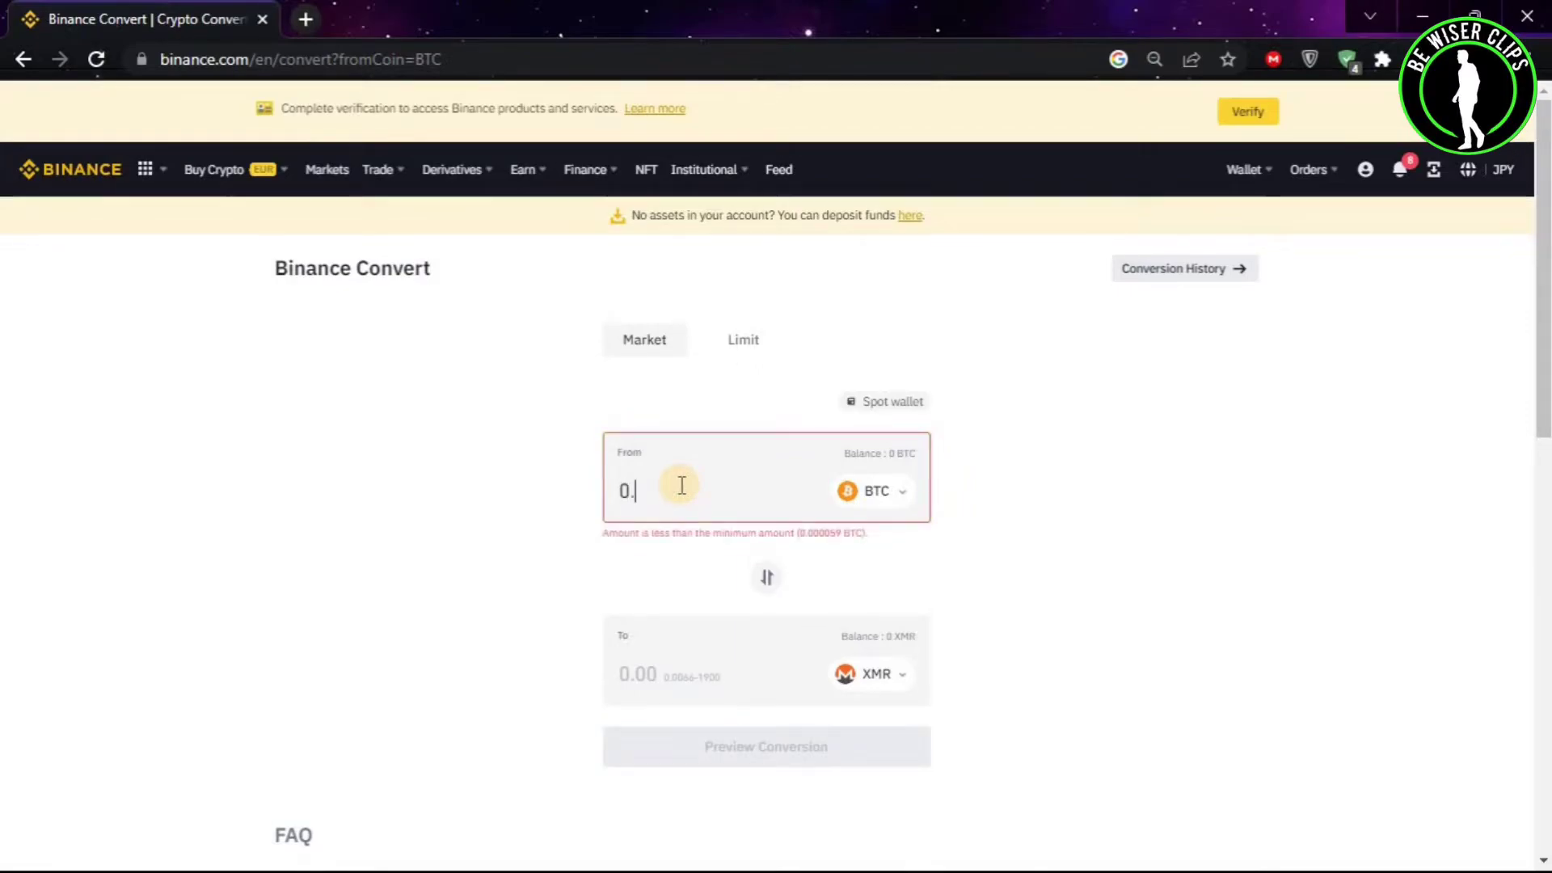
{"action": "type", "text": ".001"}
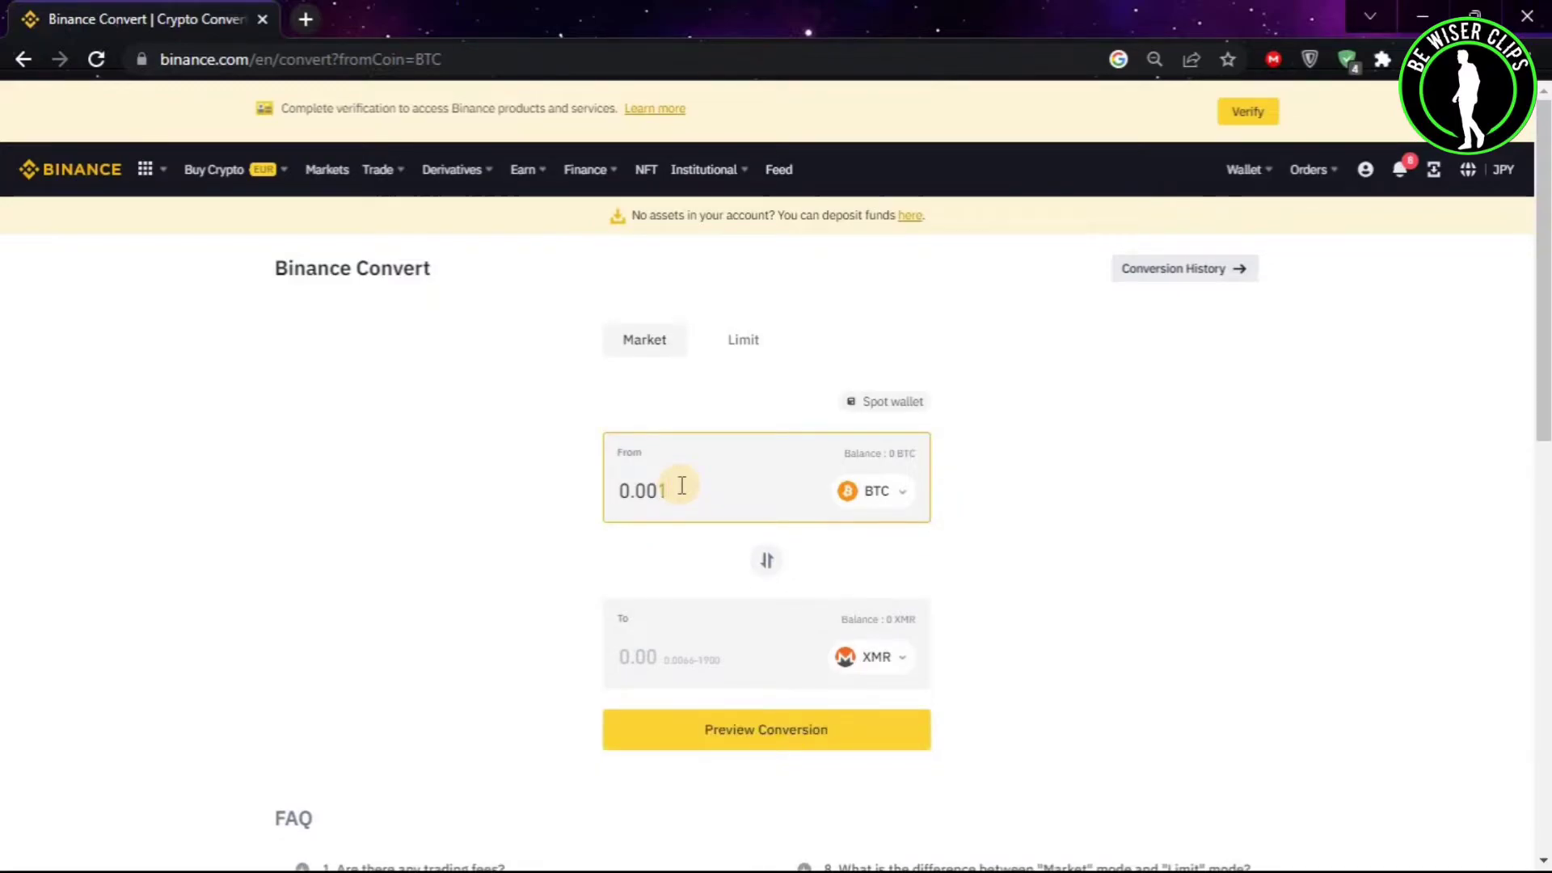
{"action": "left_click", "coordinate": [789, 742]}
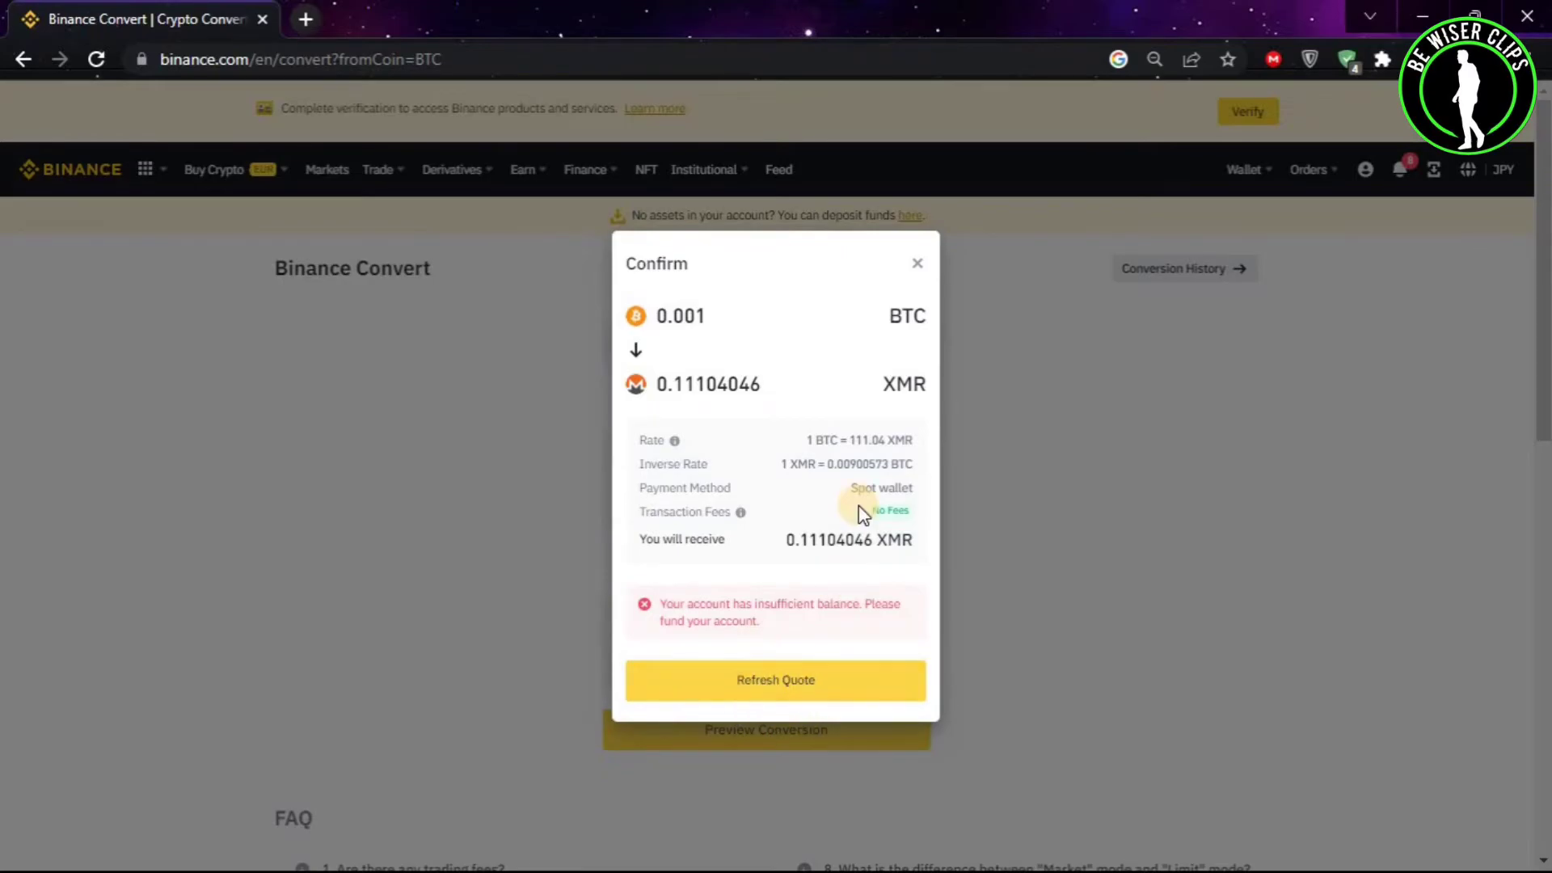
{"action": "left_click", "coordinate": [917, 267]}
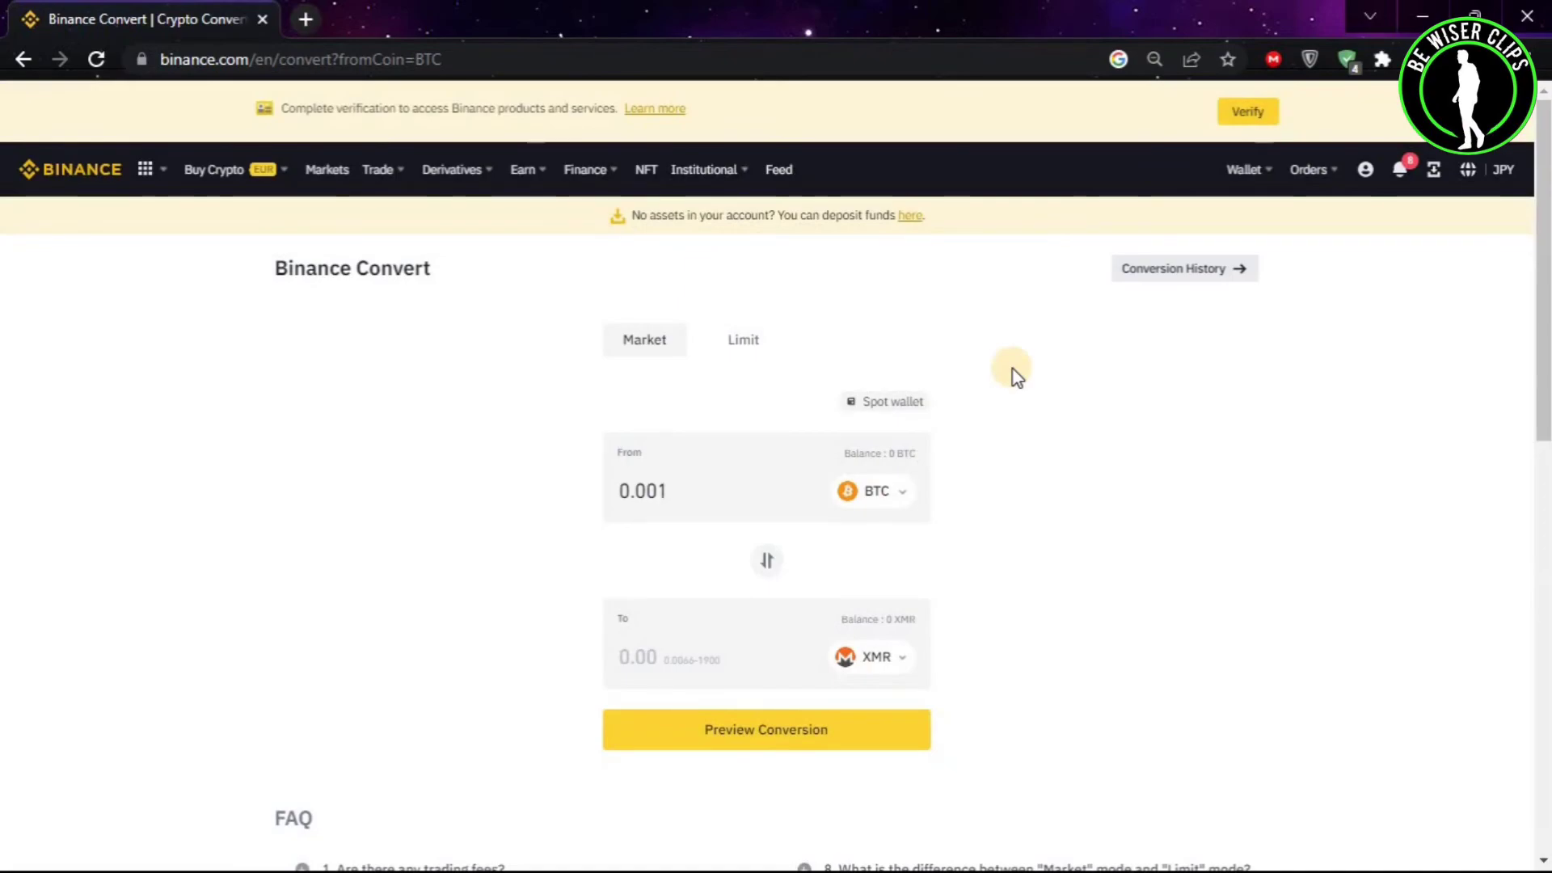